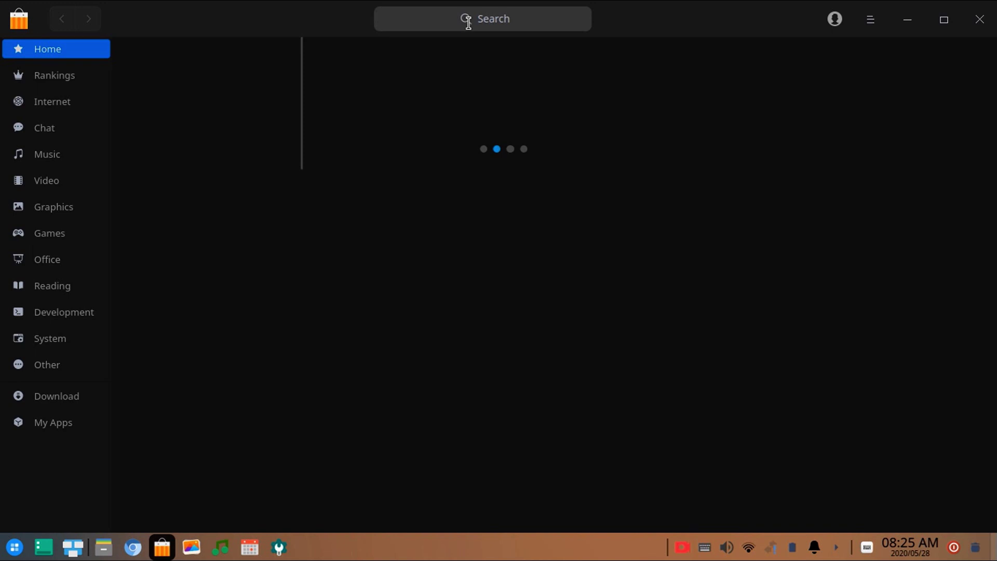
Step: Search the App Store for 'playonlinux', find it unavailable, and close the store
left_click(477, 20)
type("pl")
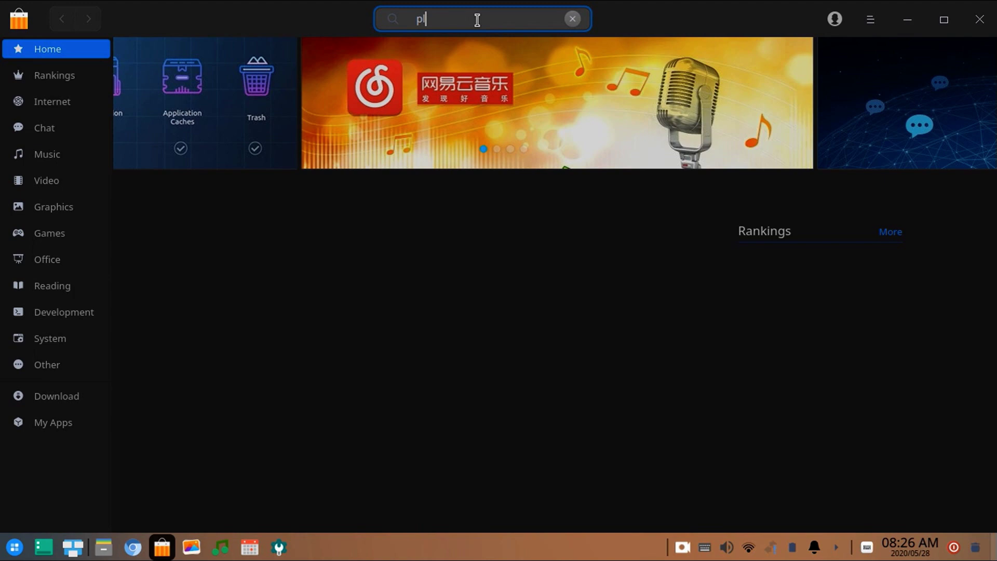
type("yonlinux")
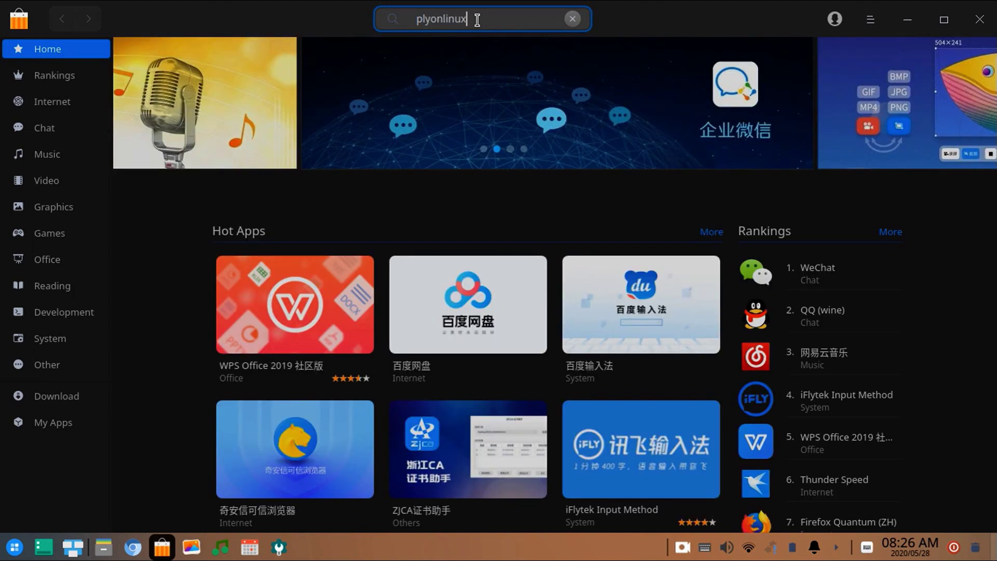
key("Return")
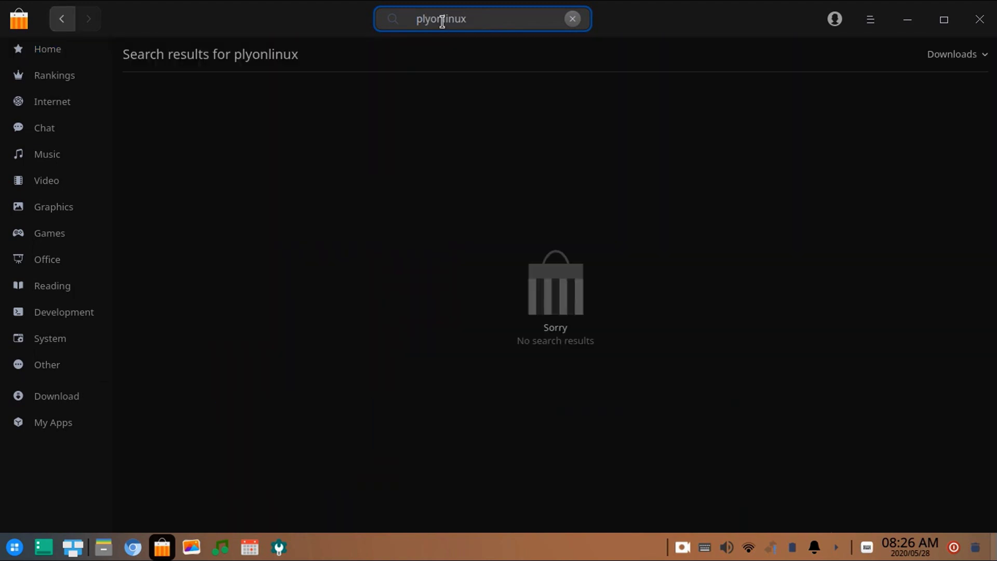
left_click(425, 19)
type("a")
key("Return")
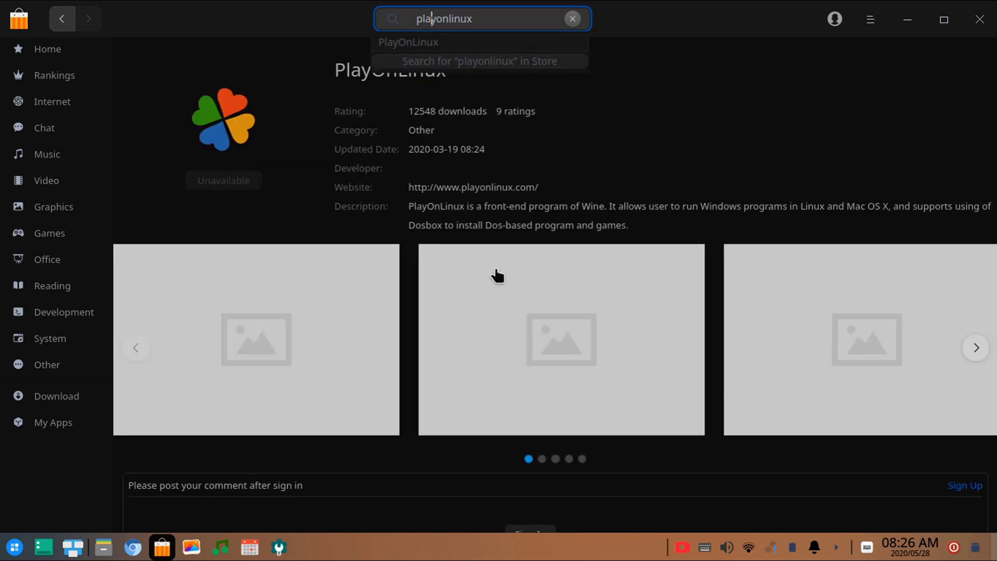
left_click(162, 547)
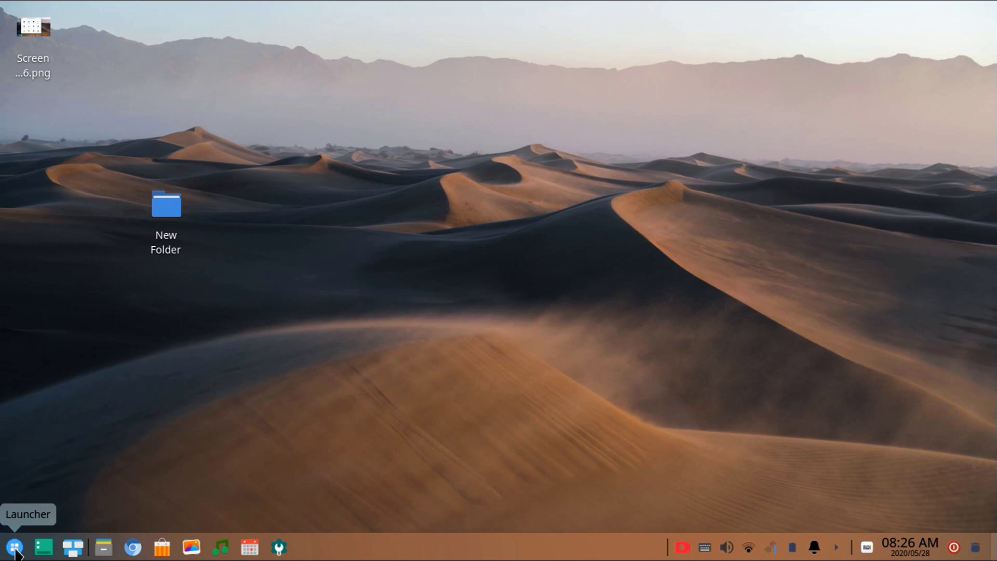
Step: Run 'sudo apt install playonlinux' in a terminal, confirm with y, then close the terminal
left_click(15, 550)
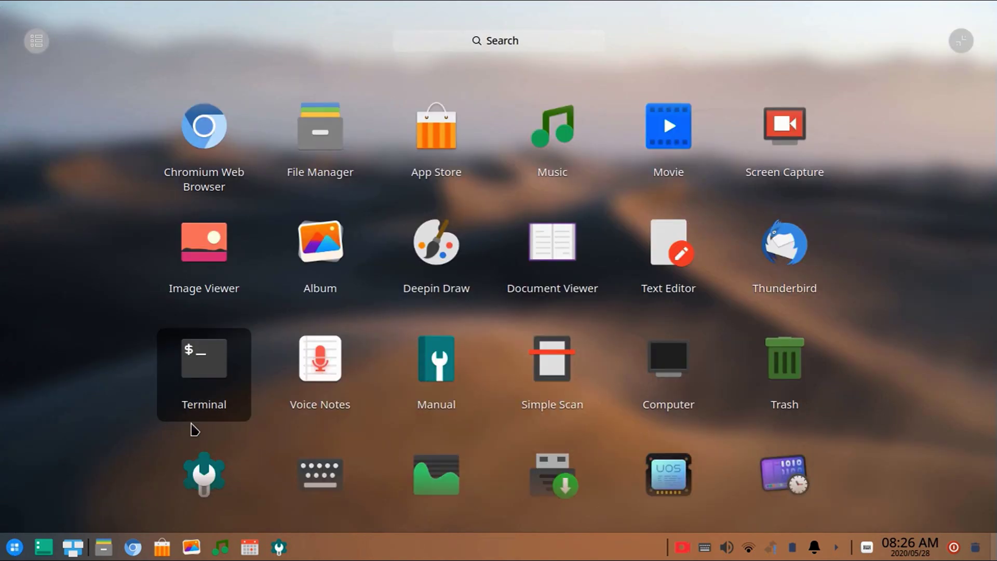
left_click(213, 370)
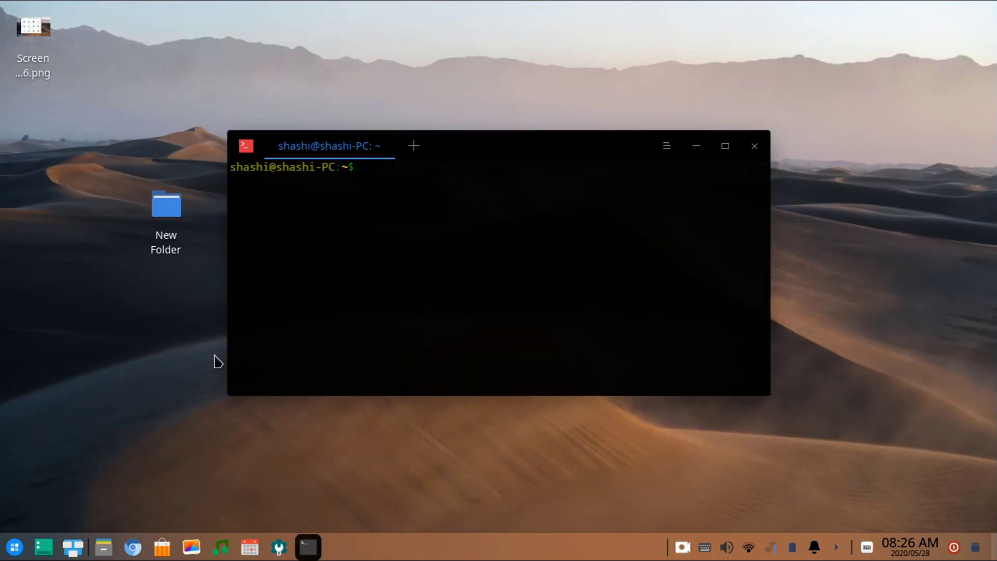
type("sudo apt ")
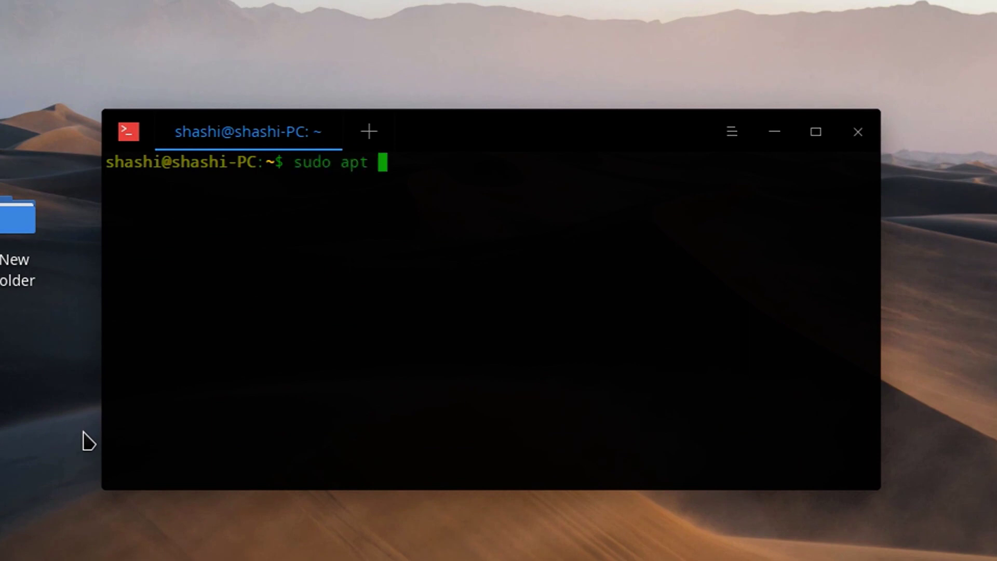
type("install")
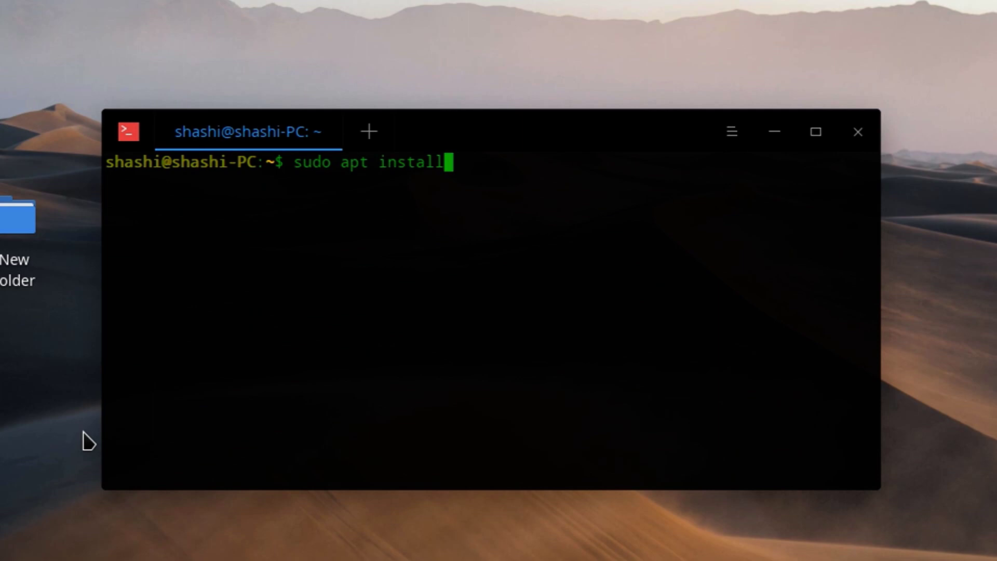
type(" playonlinu")
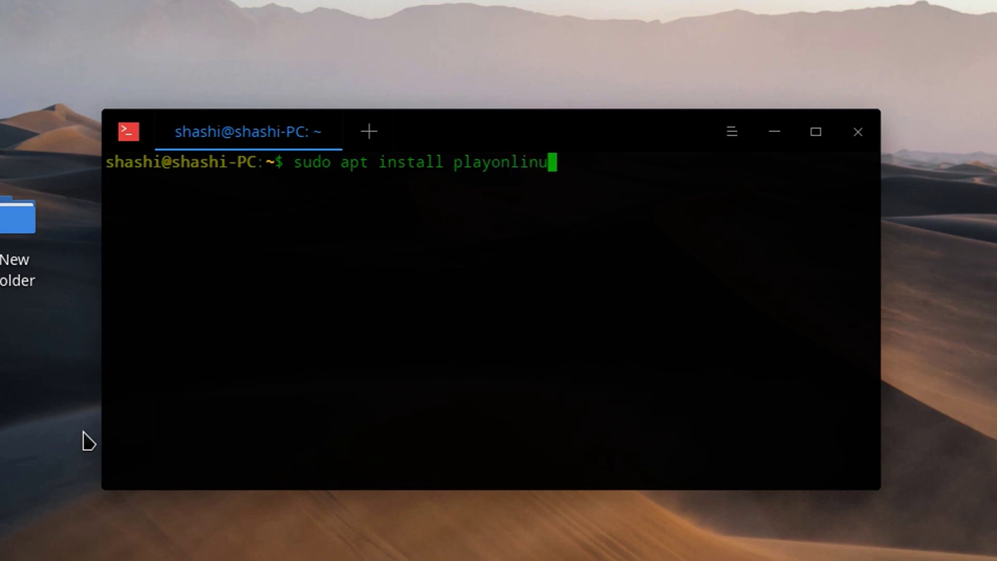
type("x")
key("Return")
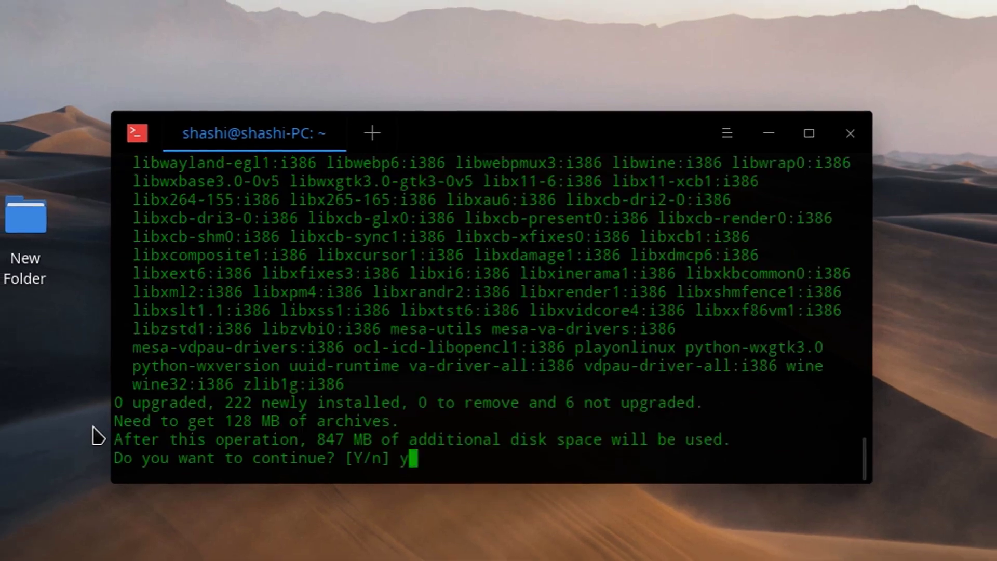
type("y")
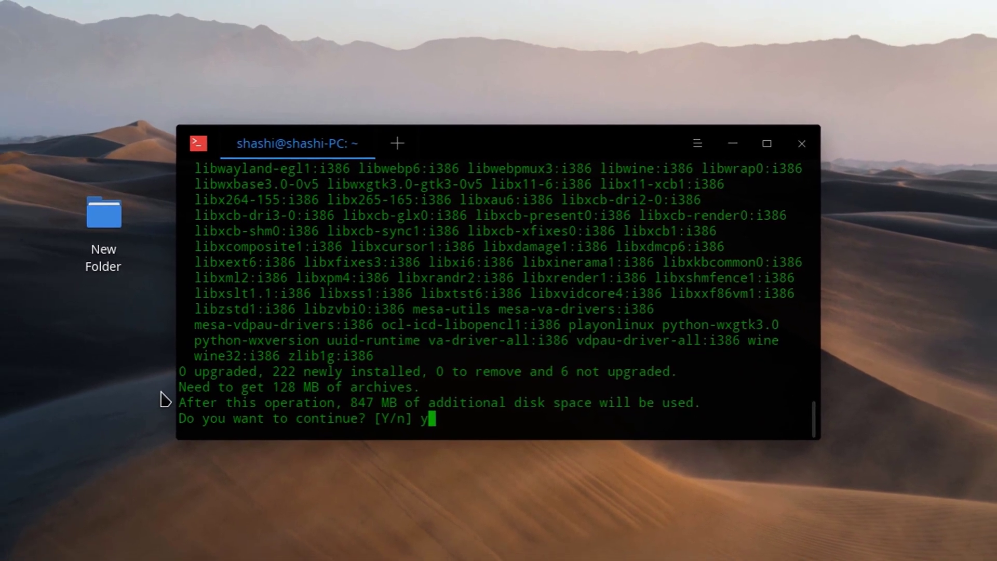
key("Return")
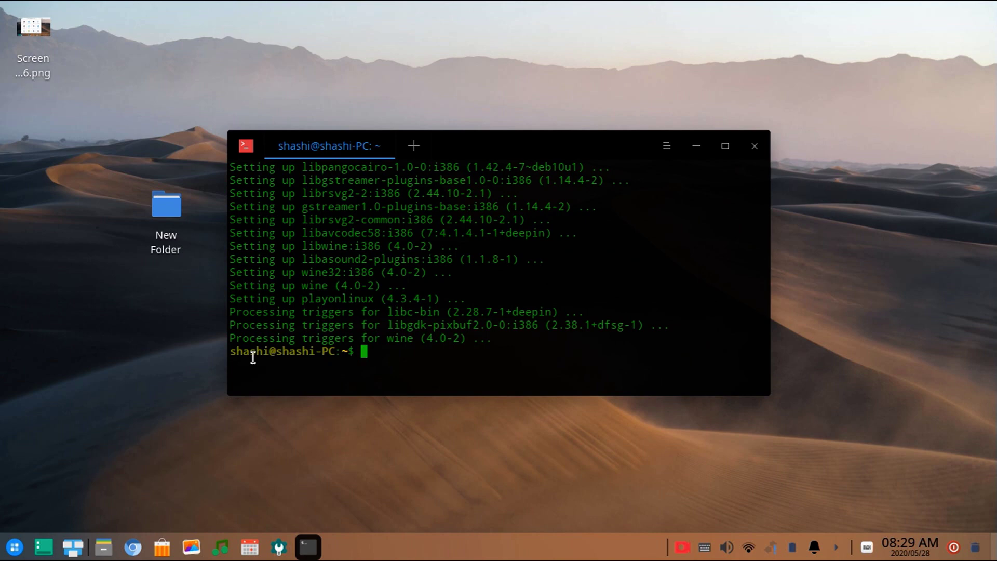
key("alt+F4")
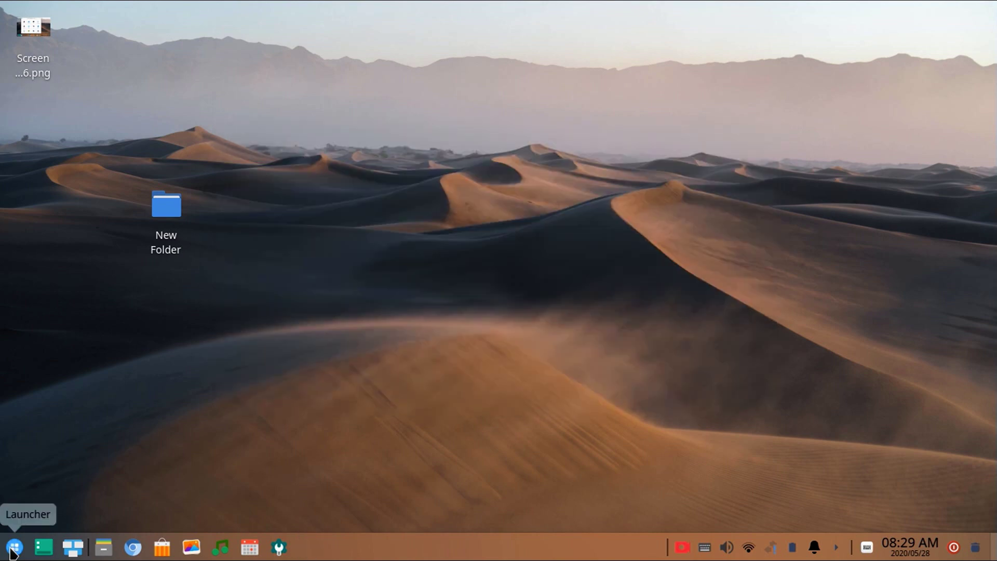
Step: Launch the newly installed PlayOnLinux from the Launcher
left_click(13, 548)
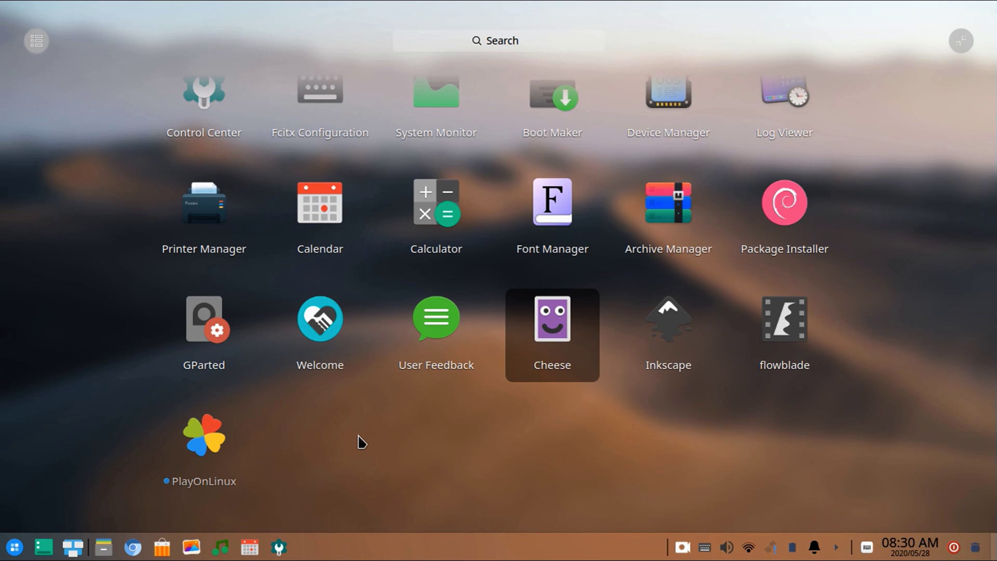
left_click(210, 455)
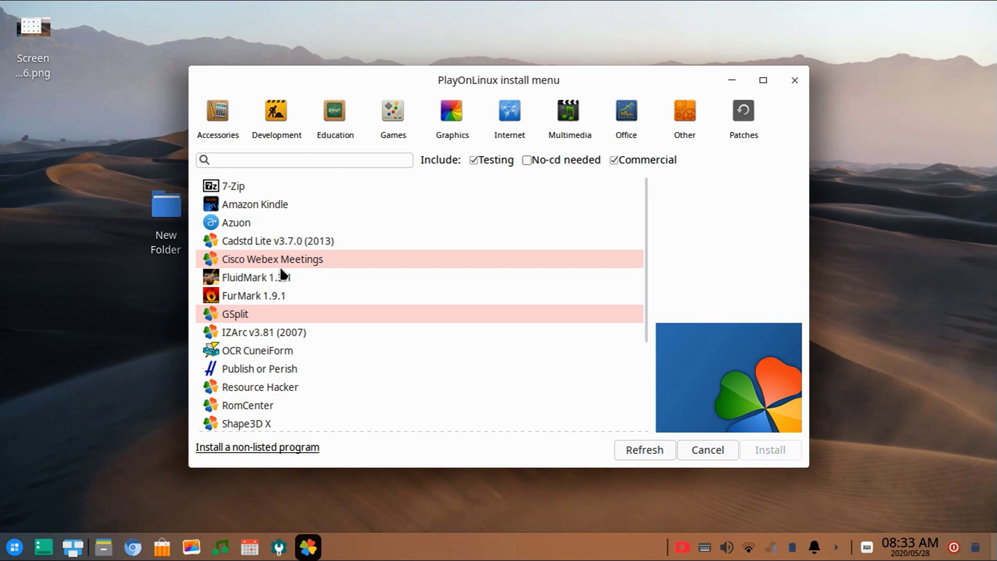
Step: Select Microsoft Paint in PlayOnLinux's Graphics list of installable programs
scroll(280, 320, "down", 1)
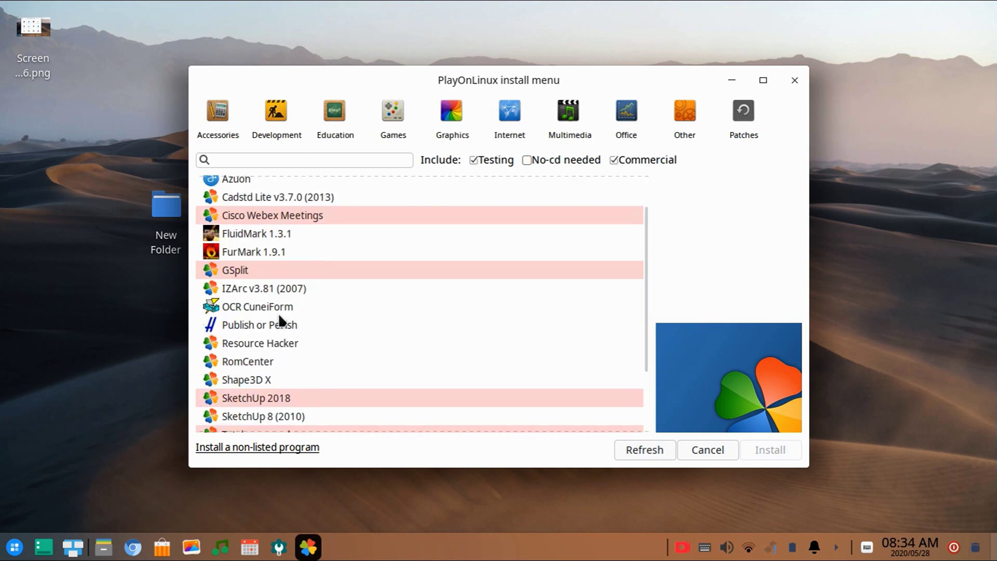
scroll(280, 321, "up", 1)
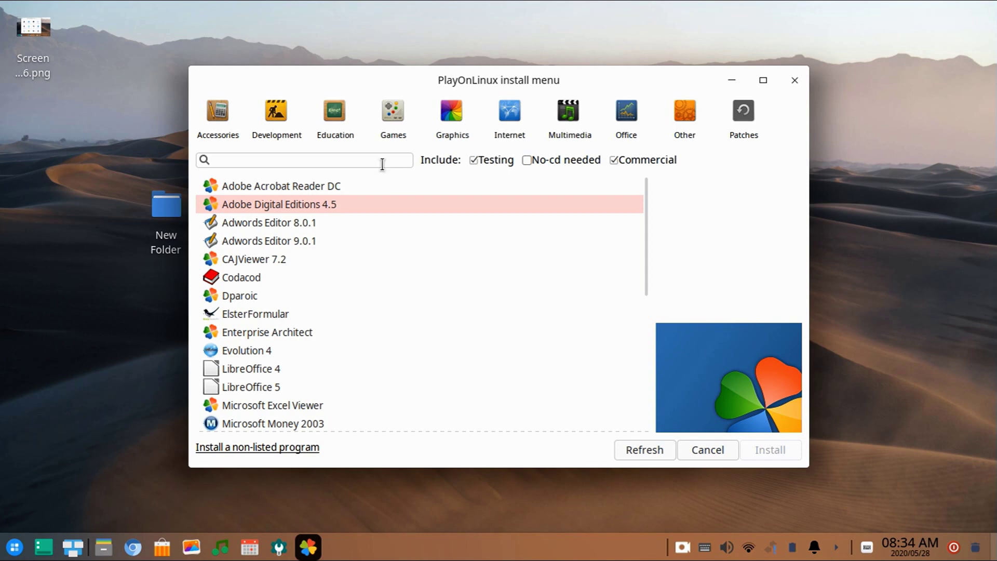
scroll(372, 415, "down", 3)
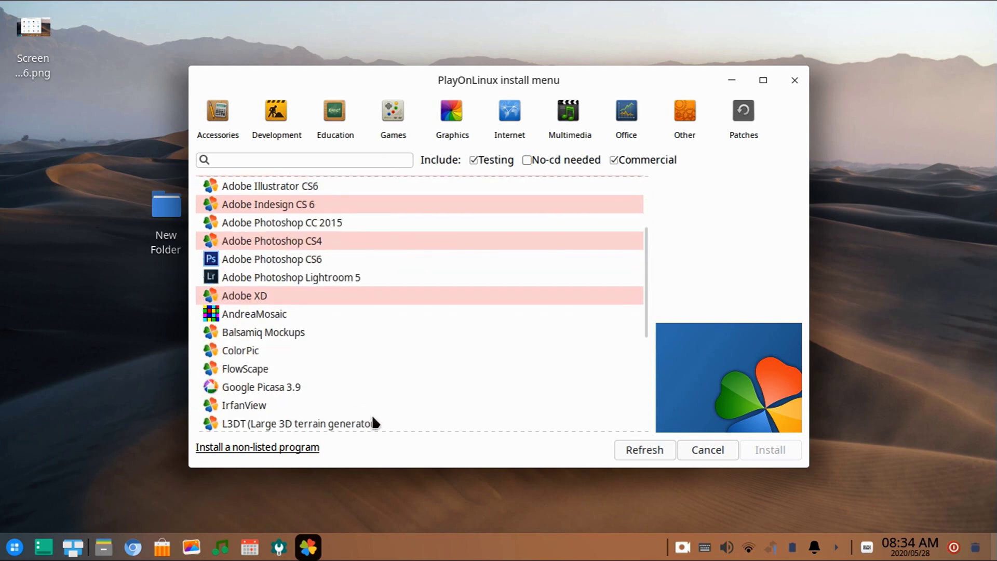
scroll(373, 416, "down", 4)
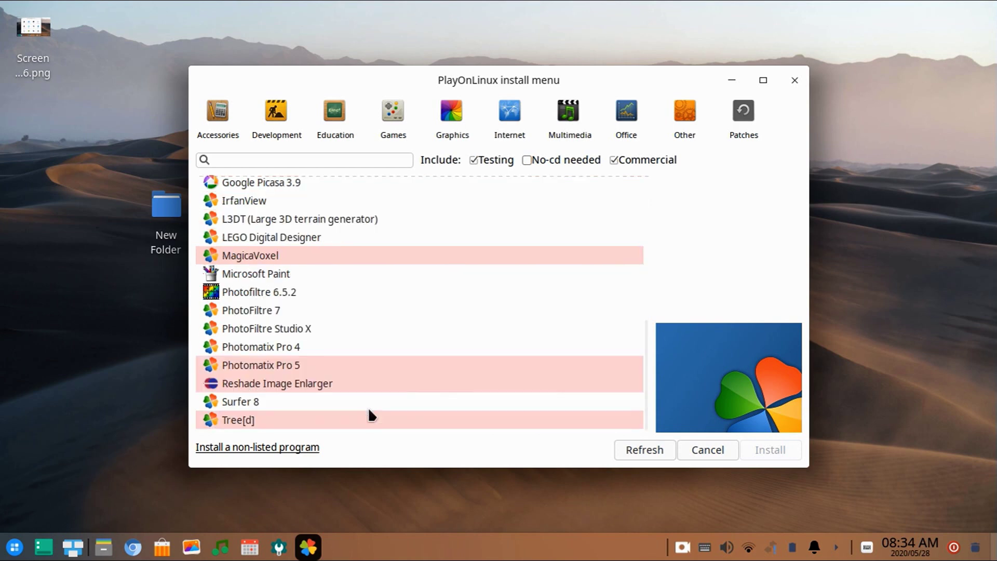
left_click(279, 273)
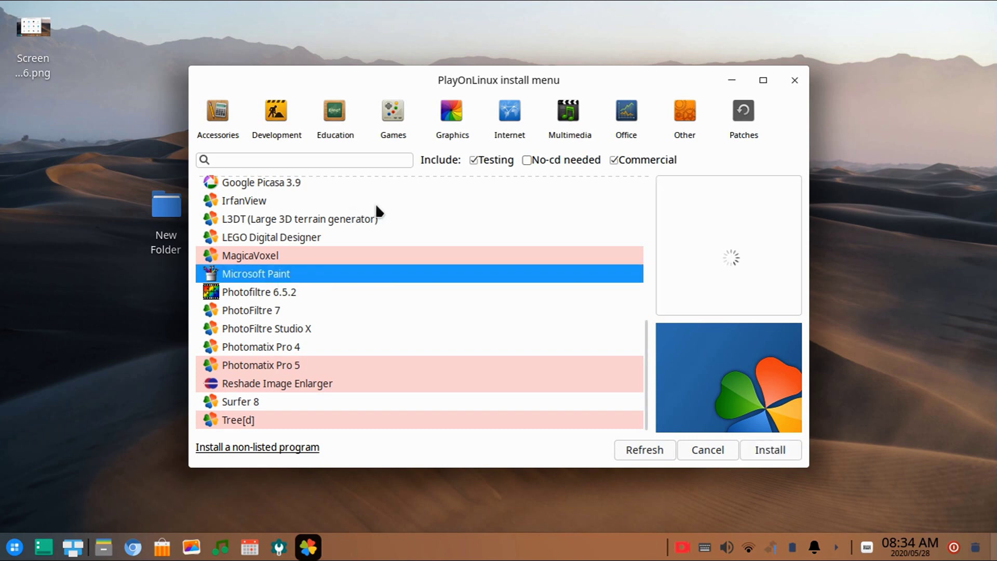
Step: Install Microsoft Paint, continuing through the PlayOnLinux Wizard pages to completion
left_click(771, 451)
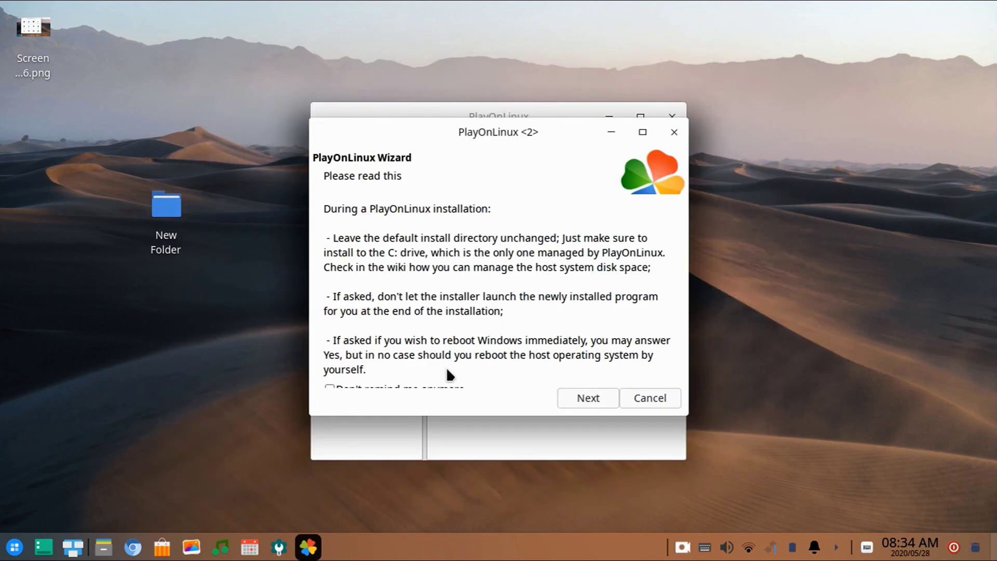
left_click(568, 400)
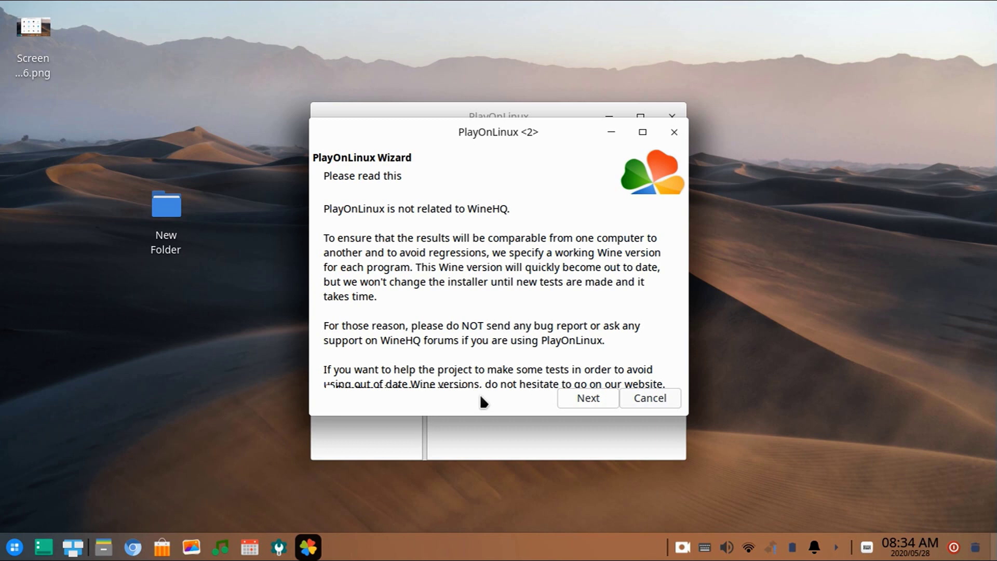
key("Return")
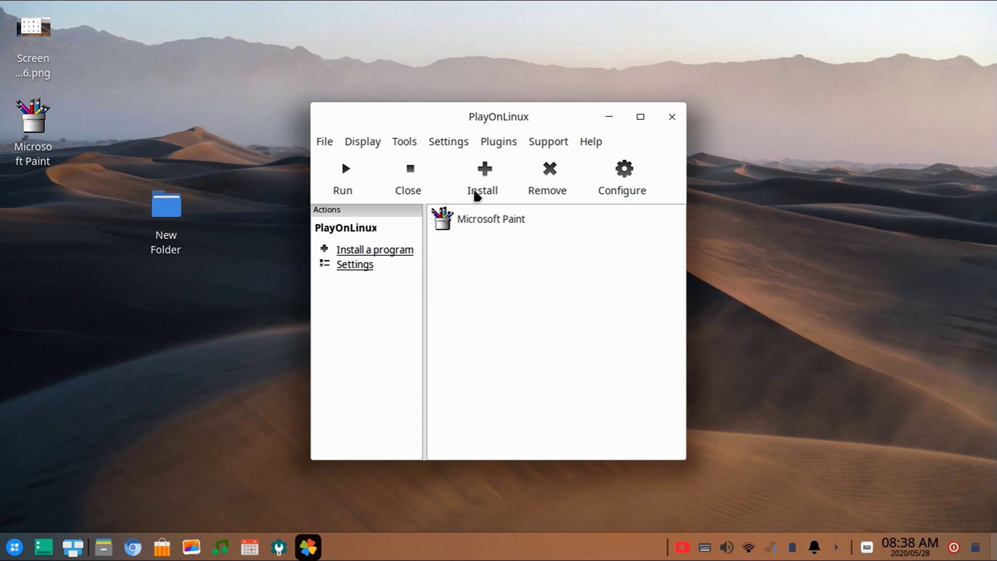
Step: Quit PlayOnLinux, confirming all its windows close, then start Microsoft Paint from its desktop shortcut
key("alt+F4")
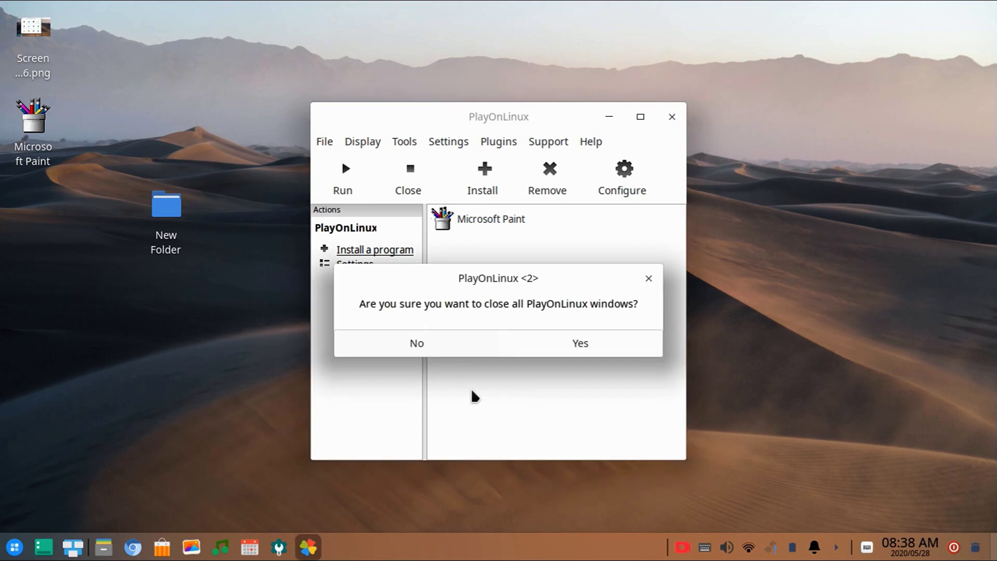
key("Return")
double_click(34, 130)
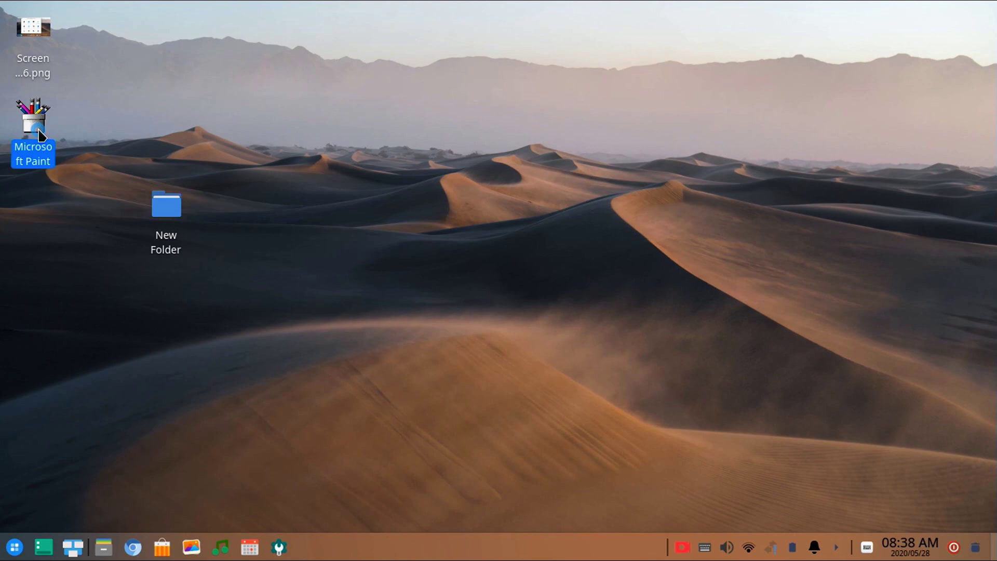